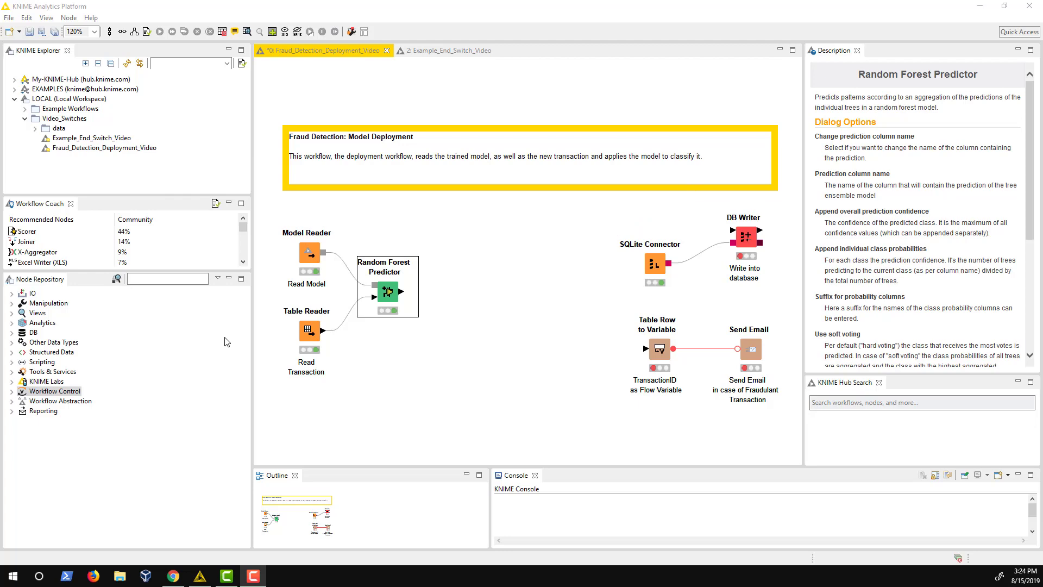
Step: Add an IF Switch after the Random Forest Predictor, keeping 'both' and 'Activate all outputs' enabled
{"action": "left_click", "coordinate": [151, 279]}
{"action": "type", "text": "switch"}
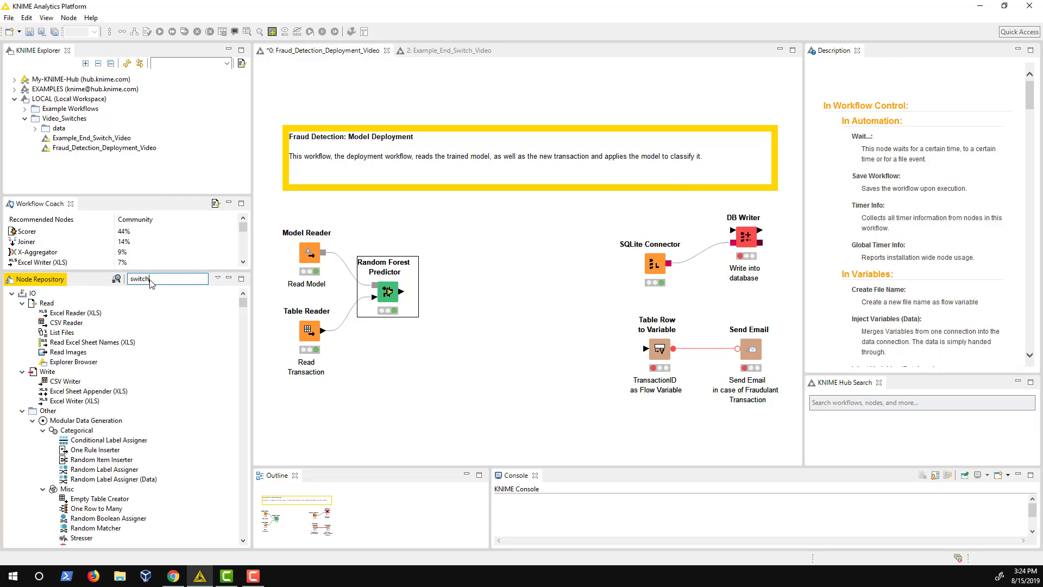
{"action": "double_click", "coordinate": [175, 314]}
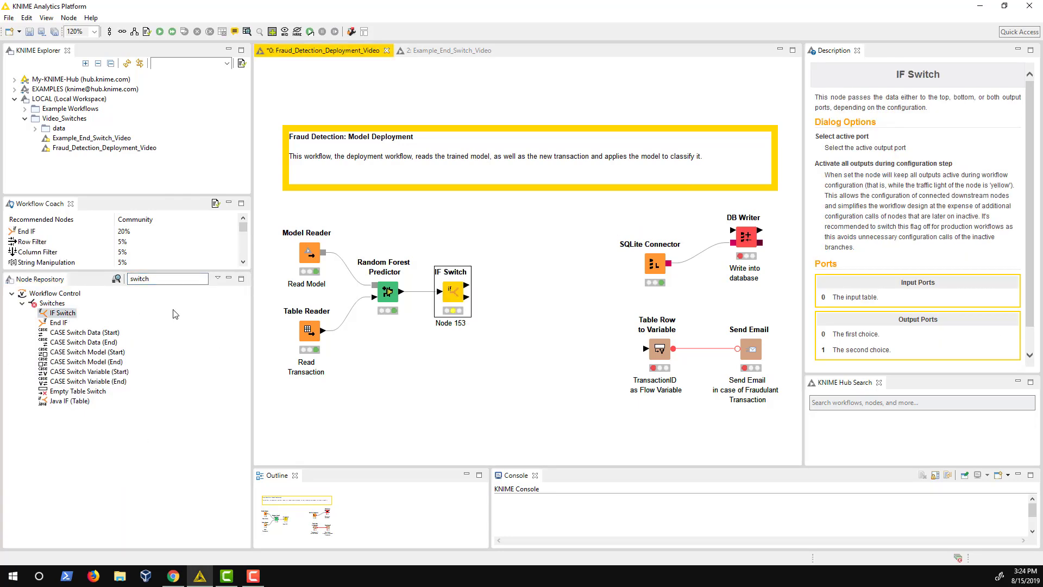
{"action": "double_click", "coordinate": [453, 294]}
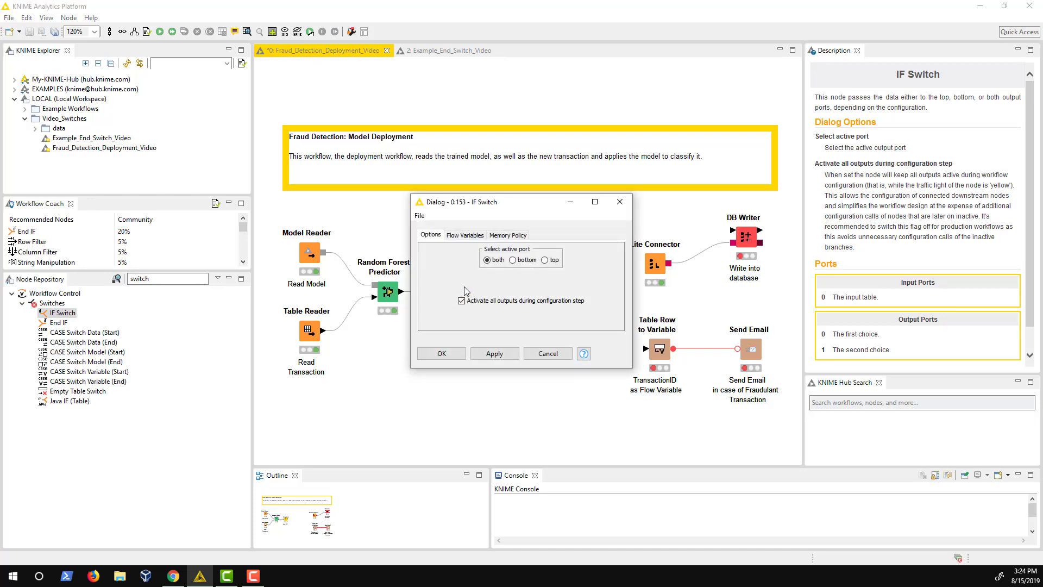
{"action": "left_click_drag", "start_coordinate": [468, 260], "coordinate": [567, 267]}
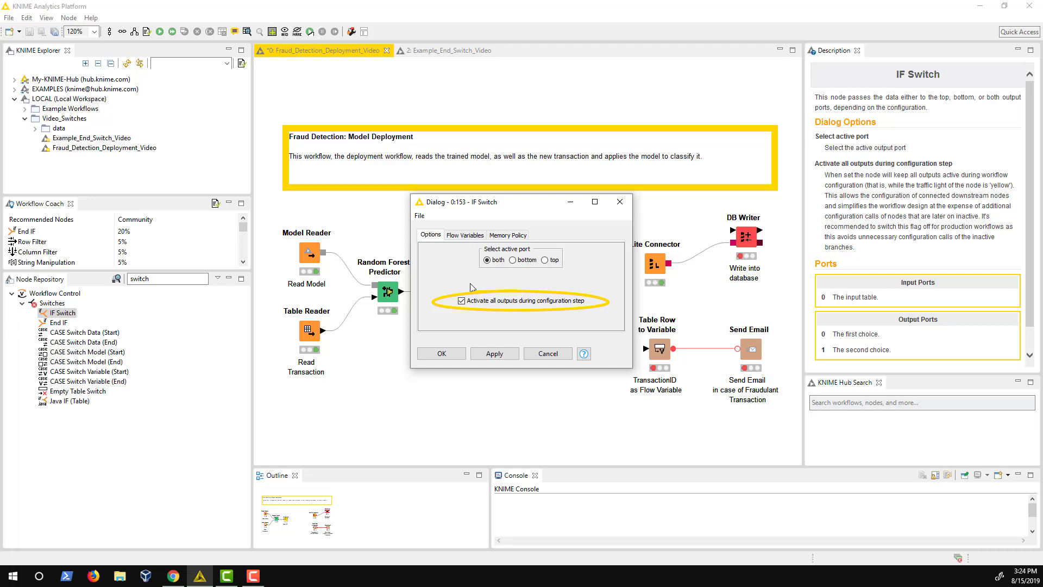
{"action": "left_click", "coordinate": [442, 353]}
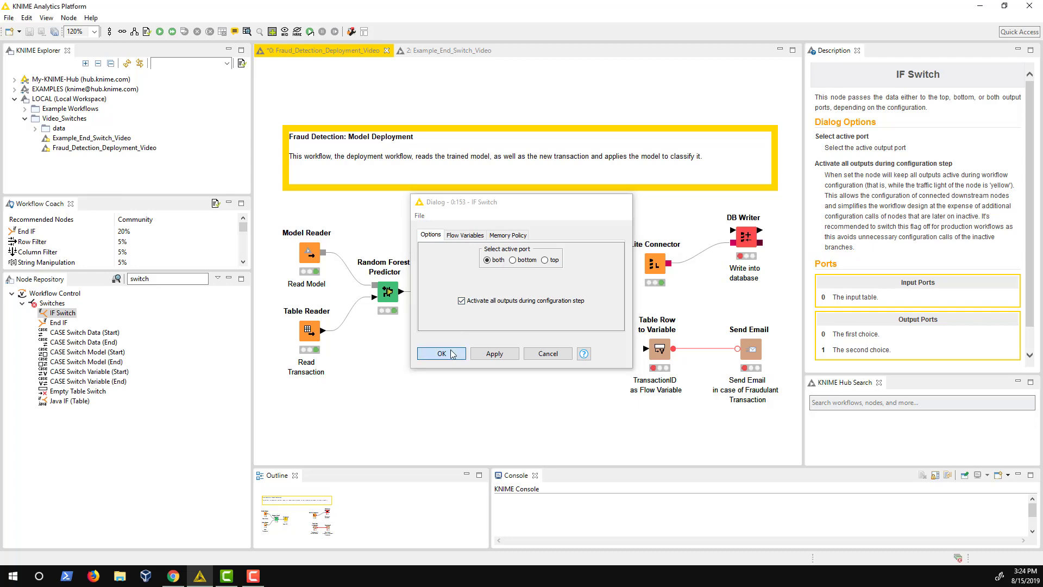
Step: Connect the IF Switch's top output to DB Writer and execute DB Writer
{"action": "left_click_drag", "start_coordinate": [466, 285], "coordinate": [733, 232]}
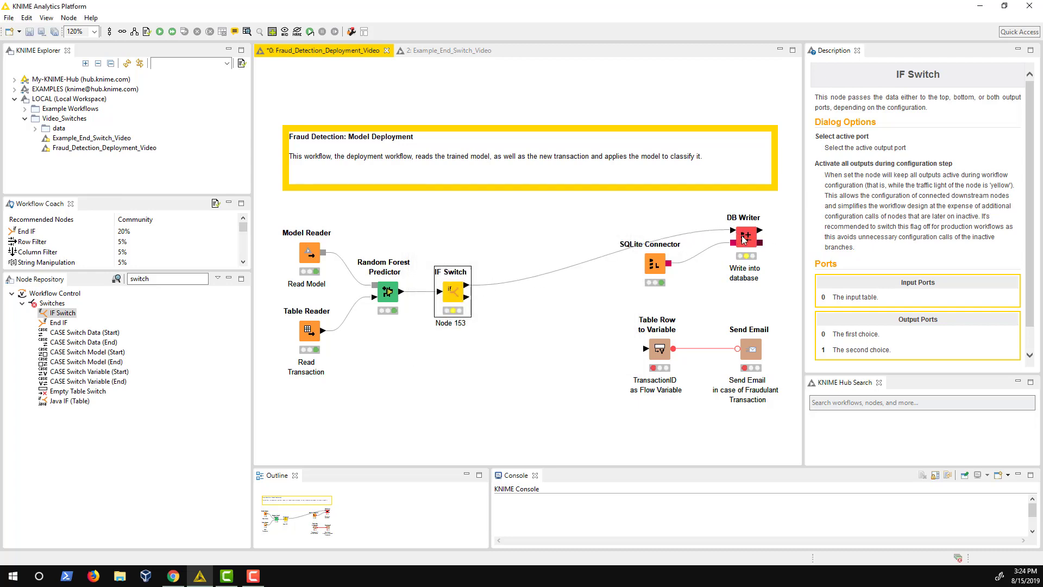
{"action": "right_click", "coordinate": [744, 238]}
{"action": "left_click", "coordinate": [770, 254]}
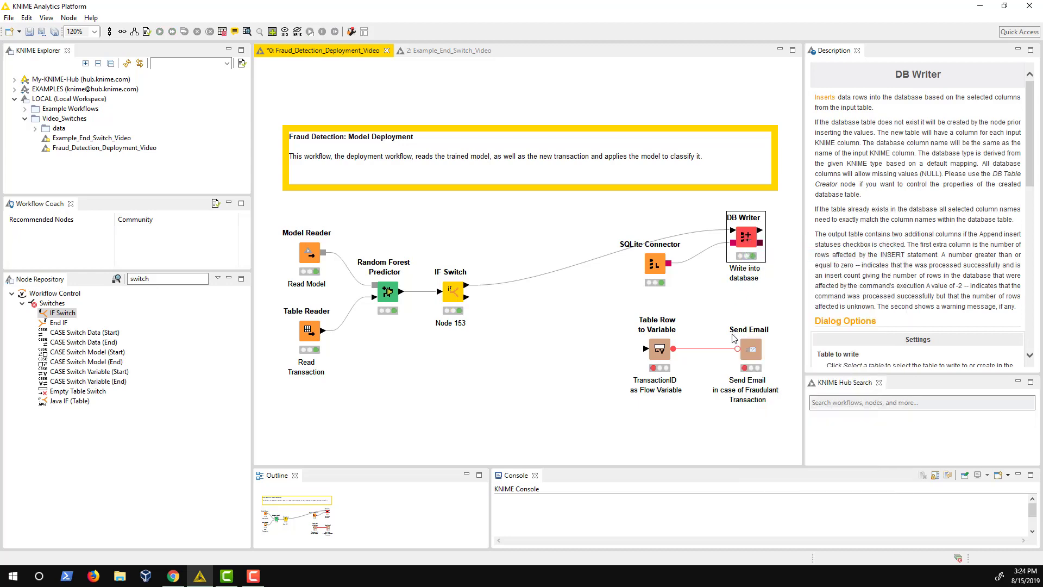
Step: Wire the IF Switch's bottom output into Table Row to Variable, then shift the IF Switch right
{"action": "left_click_drag", "start_coordinate": [467, 297], "coordinate": [652, 352]}
{"action": "right_click", "coordinate": [751, 349]}
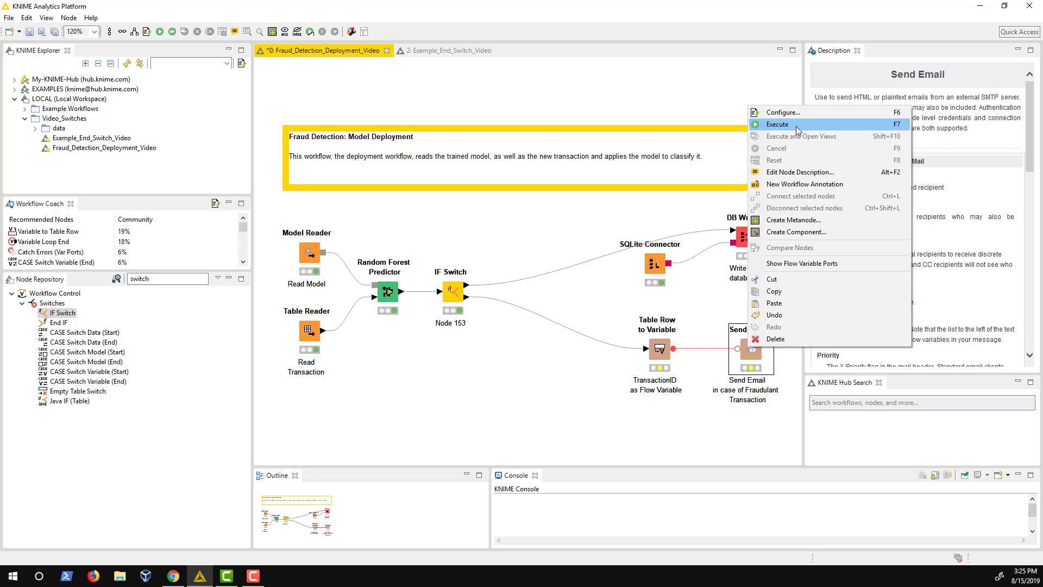
{"action": "left_click", "coordinate": [771, 125]}
{"action": "left_click_drag", "start_coordinate": [453, 291], "coordinate": [564, 291]}
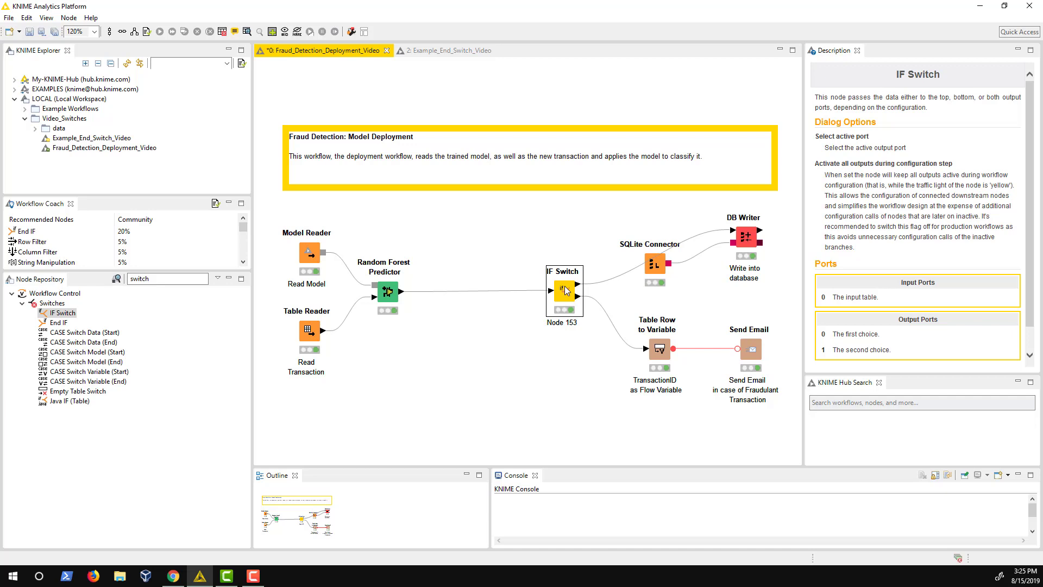
Step: Place a Table Row to Variable node above the predictor and feed it the predictor output
{"action": "left_click", "coordinate": [166, 280]}
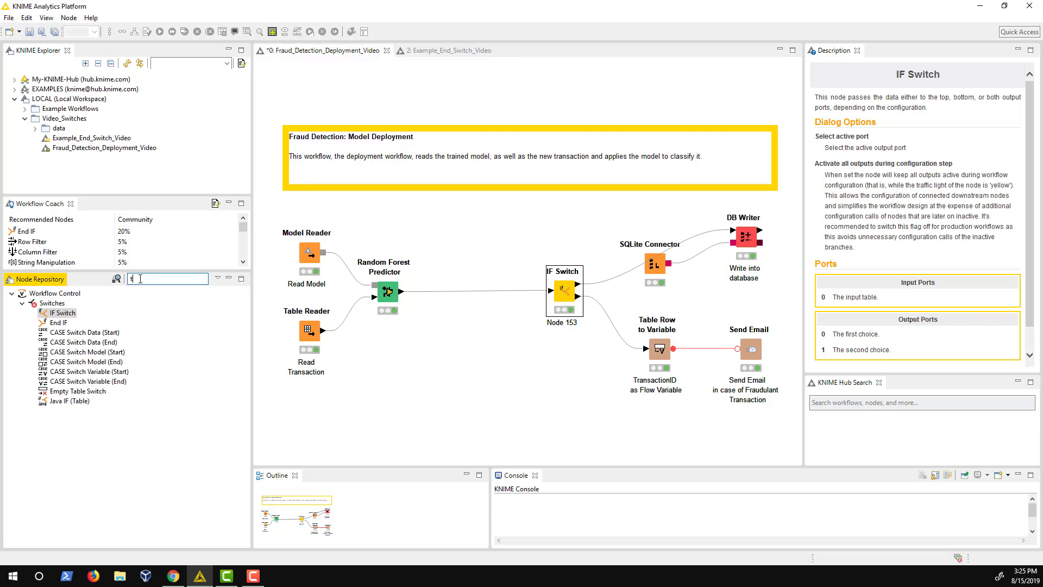
{"action": "type", "text": "able ro"}
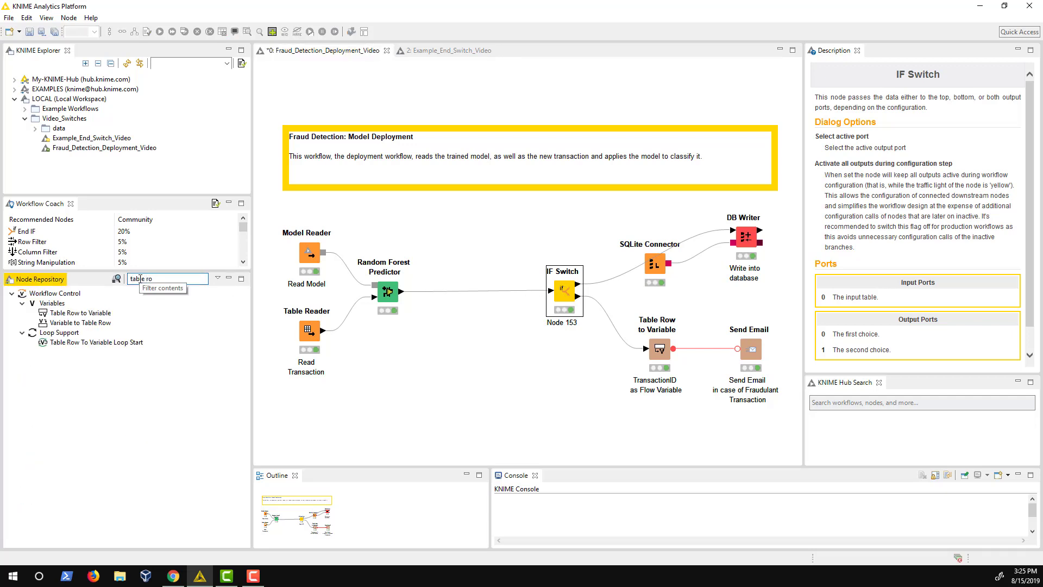
{"action": "left_click_drag", "start_coordinate": [80, 312], "coordinate": [455, 244]}
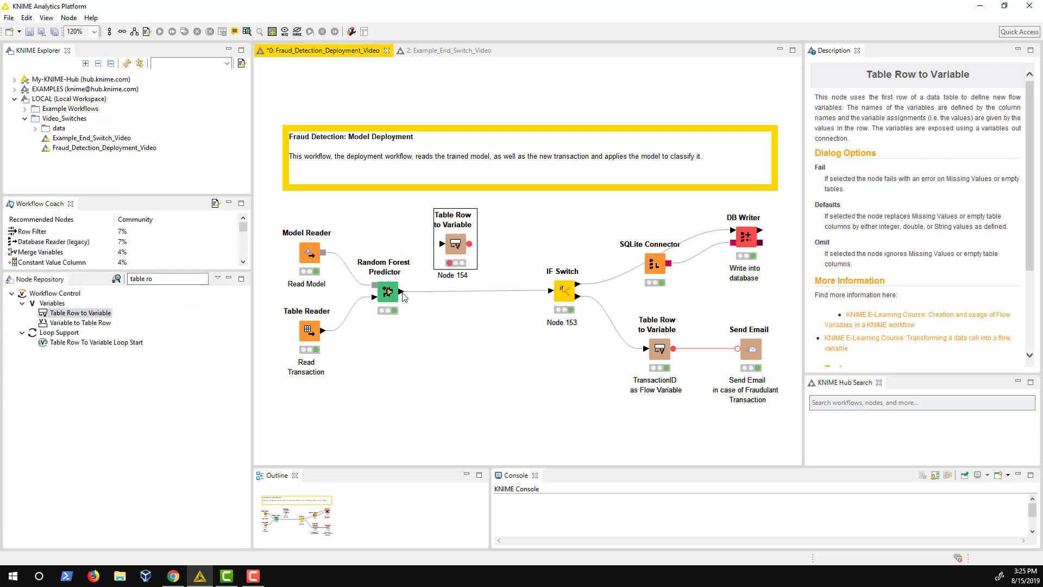
{"action": "left_click_drag", "start_coordinate": [401, 292], "coordinate": [442, 244]}
Step: Add a Rule Engine Variable node after the Table Row to Variable node and select it
{"action": "left_click", "coordinate": [131, 279]}
{"action": "type", "text": "t"}
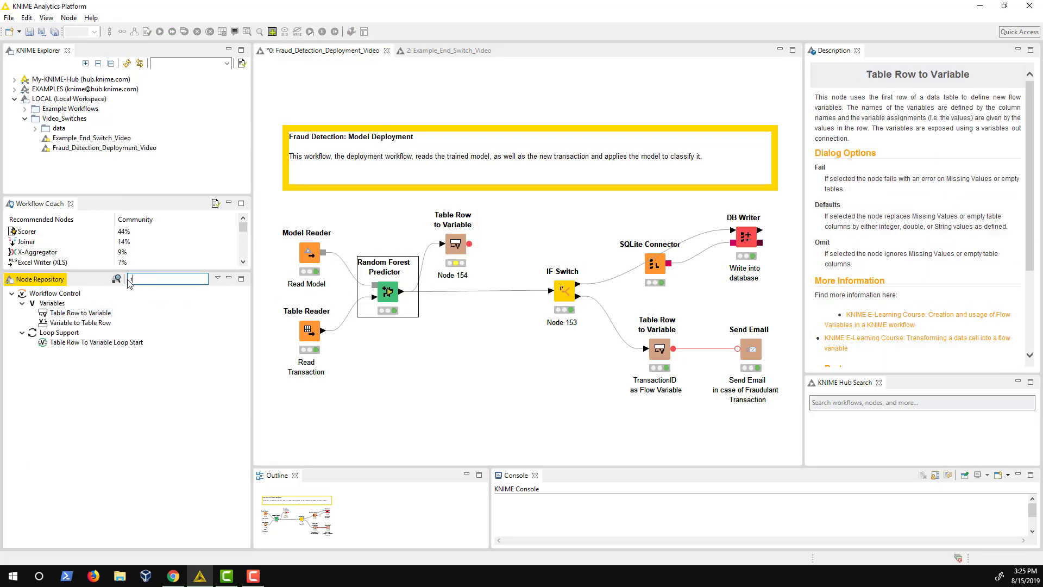
{"action": "type", "text": "ule engi"}
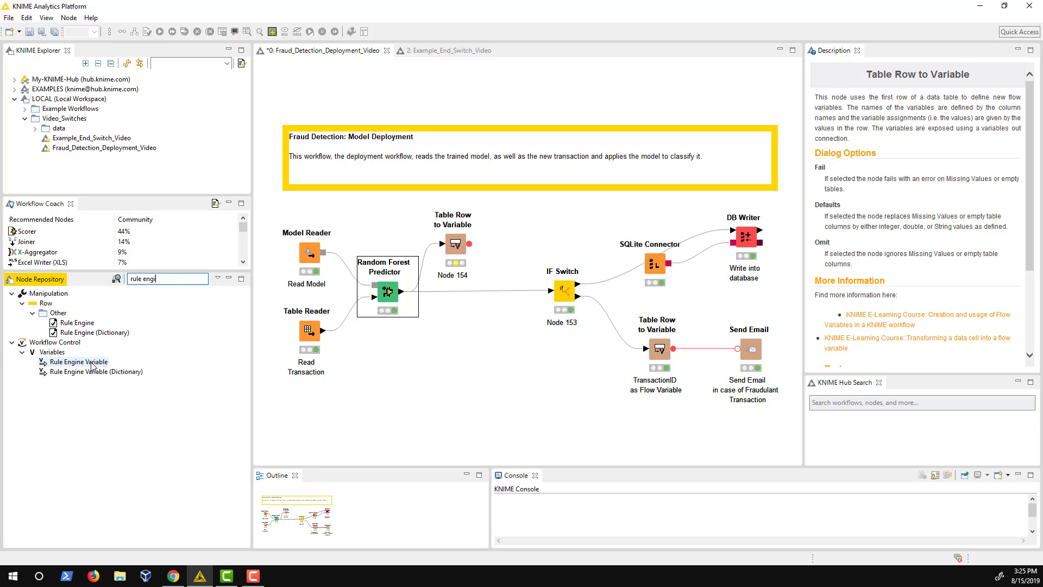
{"action": "left_click_drag", "start_coordinate": [91, 365], "coordinate": [500, 242]}
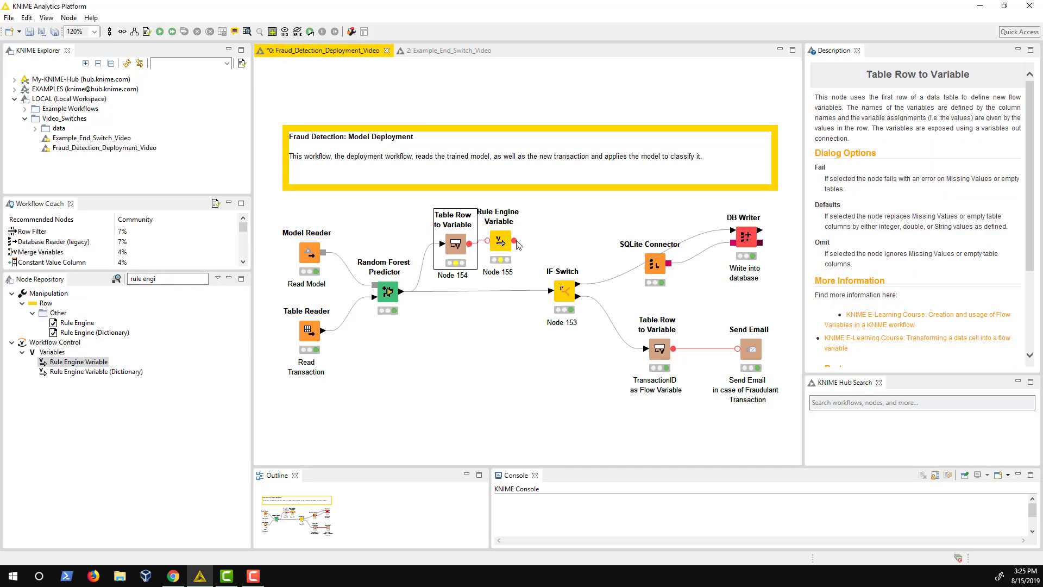
{"action": "left_click", "coordinate": [500, 241]}
Step: Enter rules Prediction (Class)="Fraud"=>"bottom" and ="Non-Fraud"=>"top", outputting variable 'Port Choice'
{"action": "double_click", "coordinate": [498, 244]}
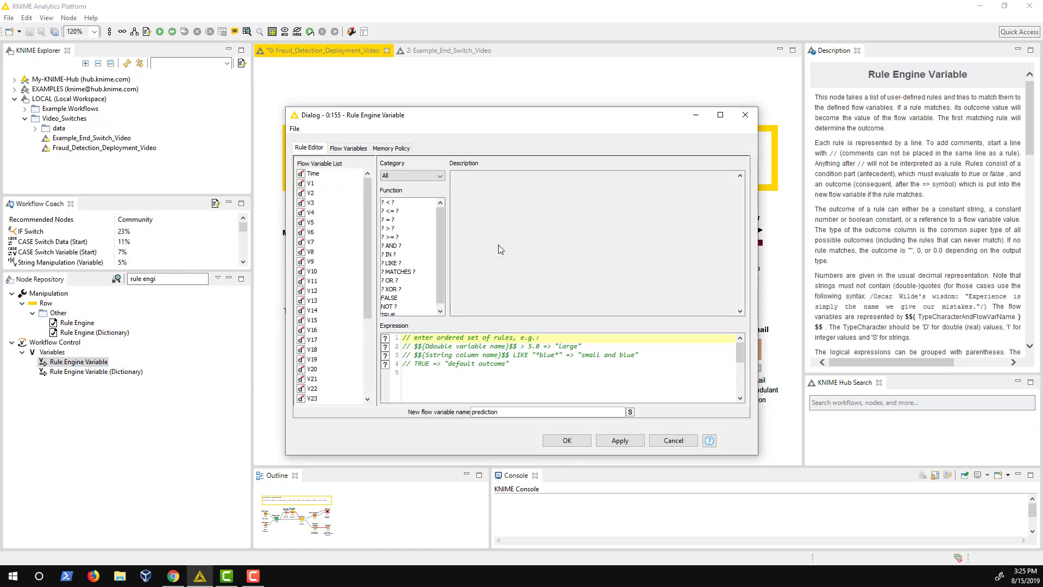
{"action": "scroll", "coordinate": [332, 385], "scroll_direction": "down", "scroll_amount": 4}
{"action": "double_click", "coordinate": [337, 379]}
{"action": "type", "text": "=\"Fraud\"="}
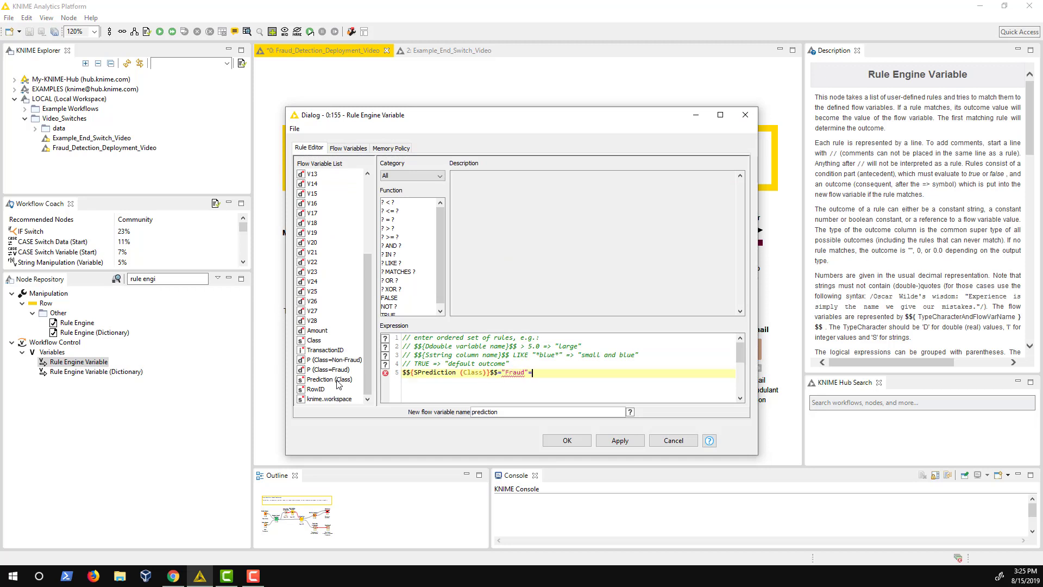
{"action": "type", "text": ">\"bottom\""}
{"action": "key", "text": "Return"}
{"action": "double_click", "coordinate": [336, 381]}
{"action": "type", "text": "=\"Non"}
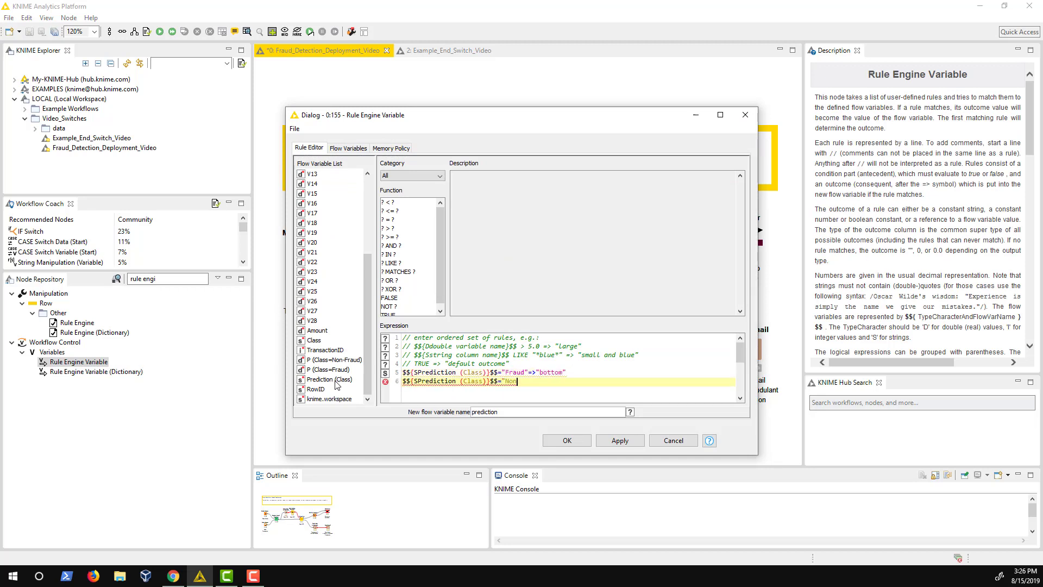
{"action": "type", "text": "-Fraud\"=>\"top\""}
{"action": "left_click_drag", "start_coordinate": [497, 412], "coordinate": [453, 414]}
{"action": "type", "text": "Port Choi"}
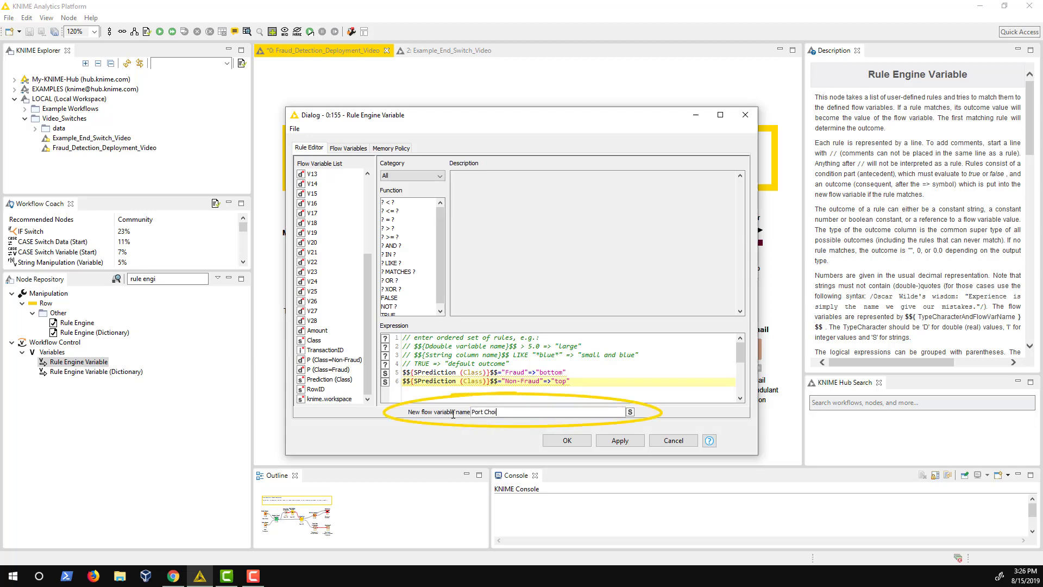
{"action": "type", "text": "ce"}
{"action": "left_click", "coordinate": [575, 443]}
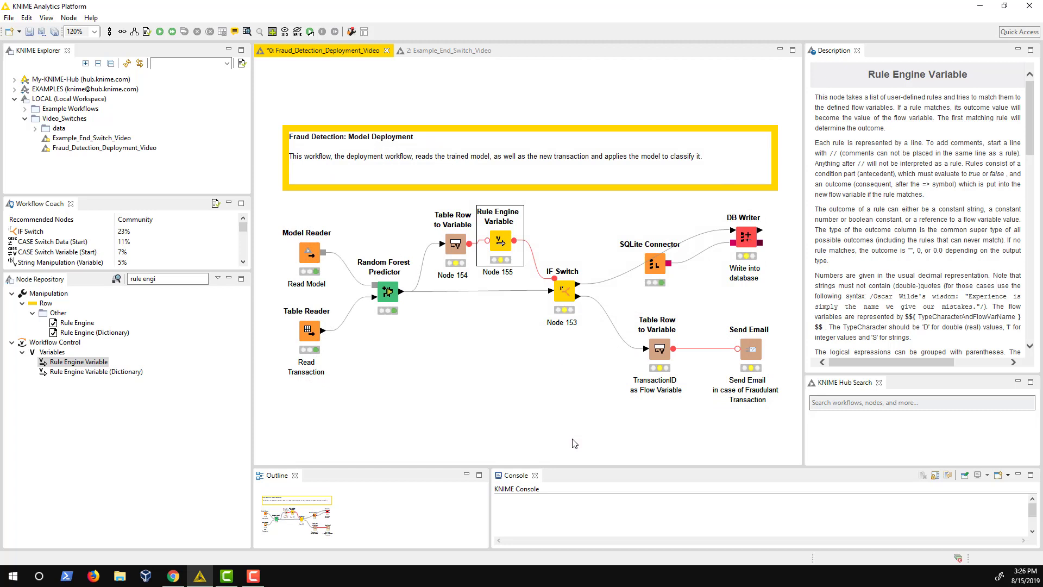
Step: Bind the IF Switch's PortChoice setting to the Port Choice flow variable
{"action": "double_click", "coordinate": [566, 296]}
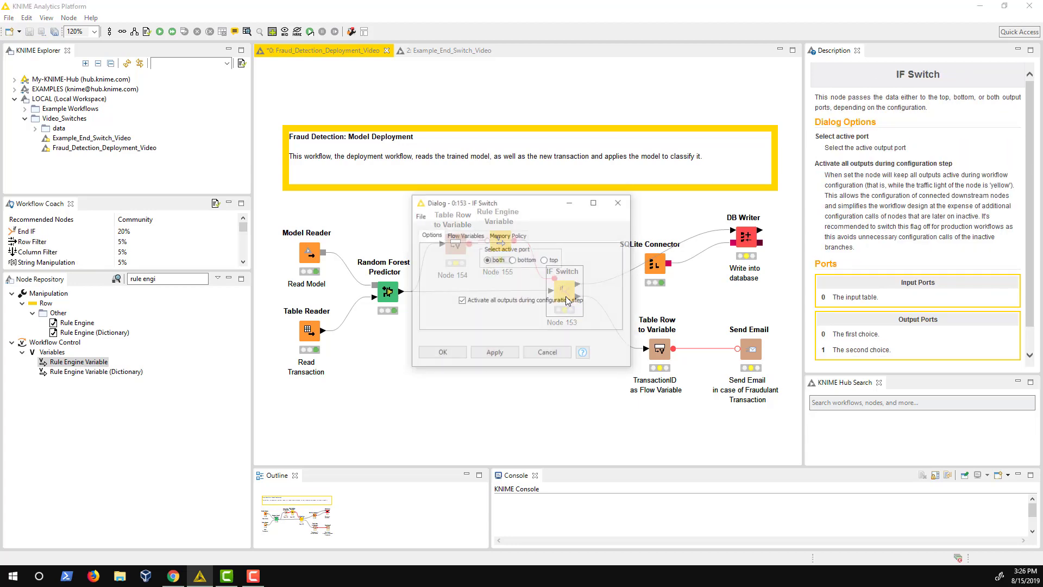
{"action": "left_click", "coordinate": [465, 235]}
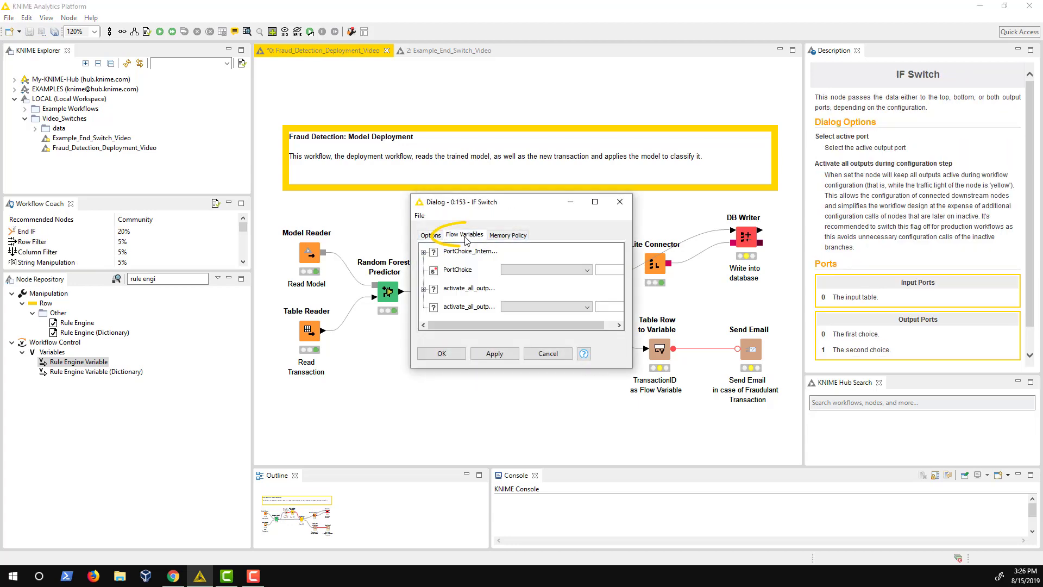
{"action": "left_click", "coordinate": [524, 269]}
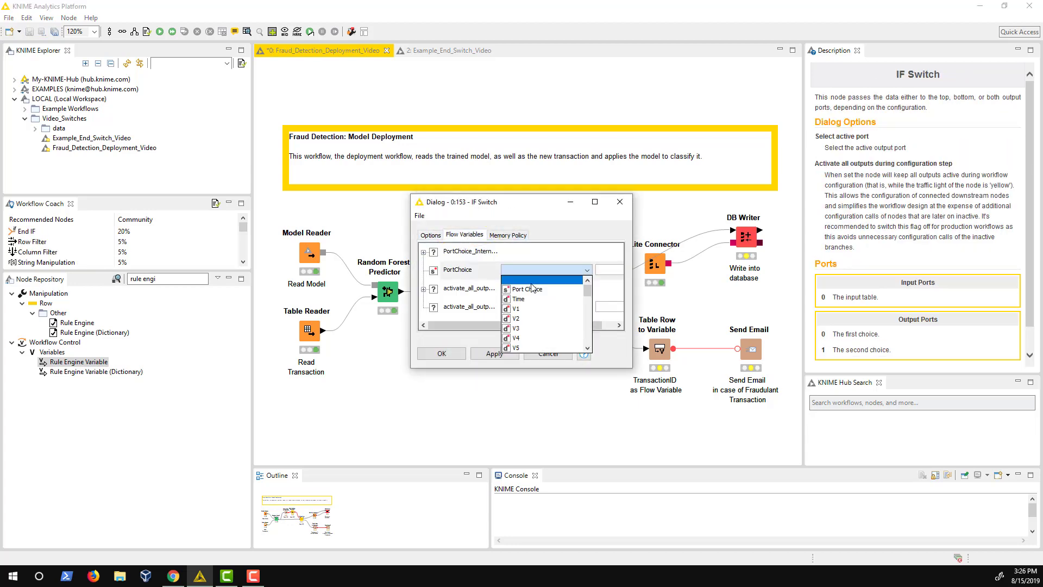
{"action": "left_click", "coordinate": [529, 286]}
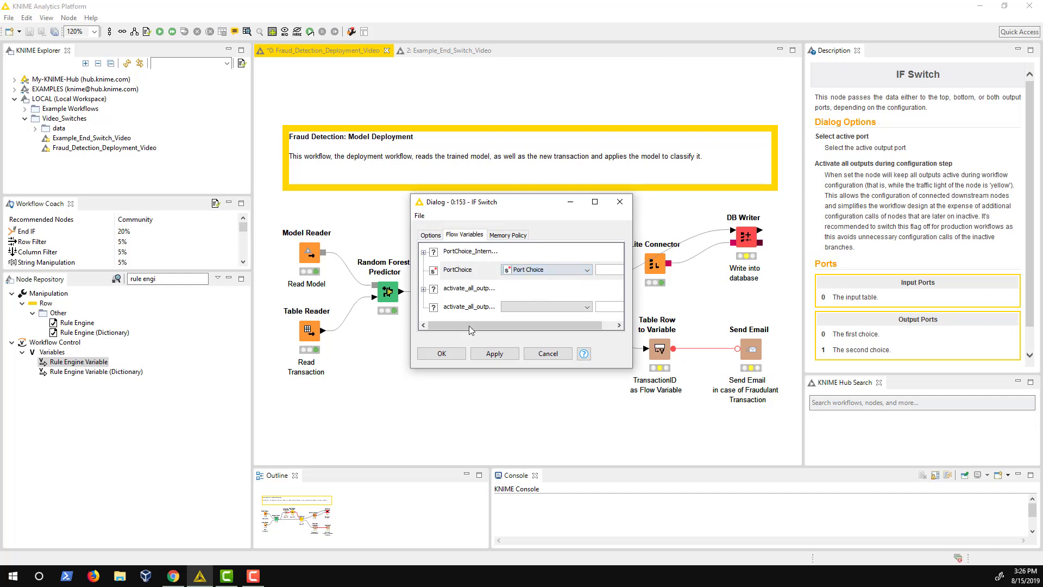
{"action": "left_click", "coordinate": [441, 353]}
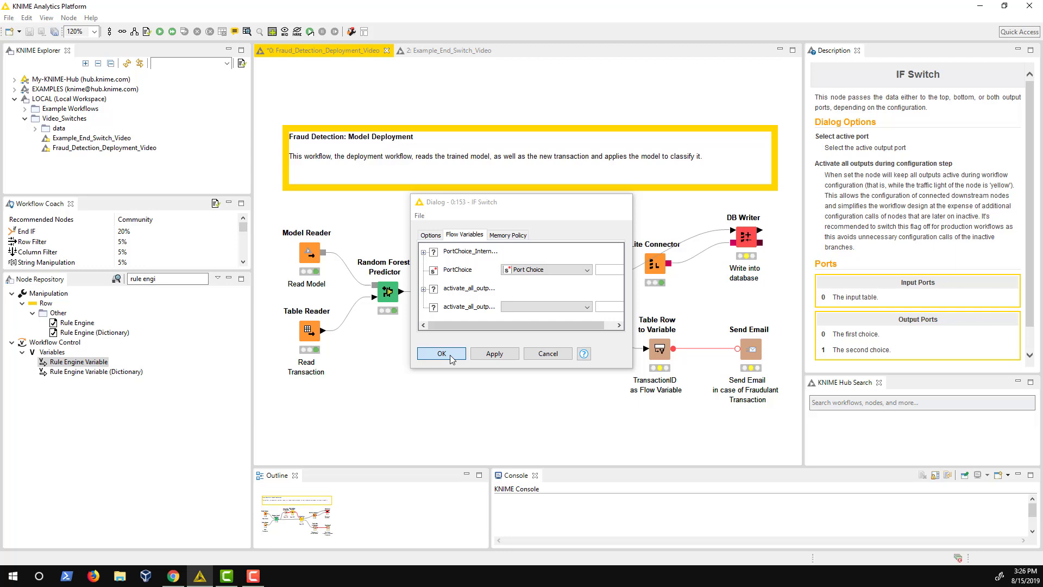
Step: Execute the IF Switch node
{"action": "right_click", "coordinate": [563, 296]}
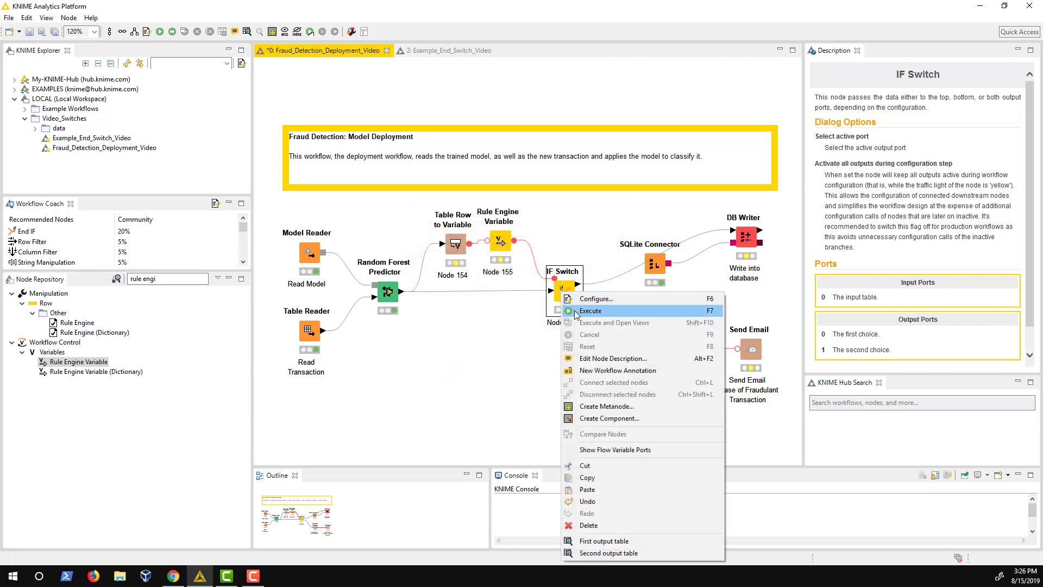
{"action": "left_click", "coordinate": [590, 311]}
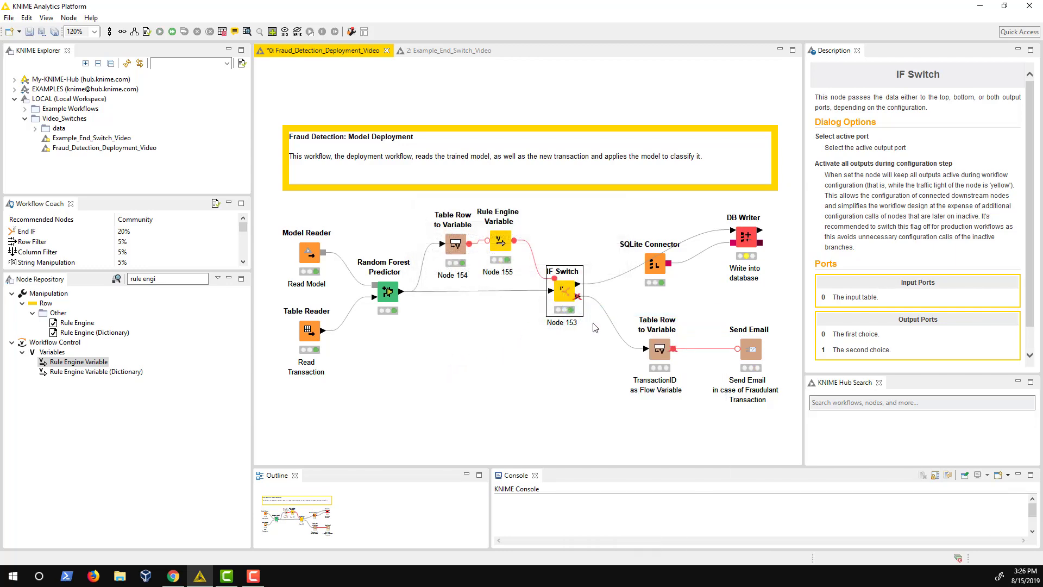
{"action": "left_click", "coordinate": [162, 278]}
Step: Add a CASE Switch Data (Start) node below the IF Switch, fed by the Random Forest Predictor
{"action": "type", "text": "case"}
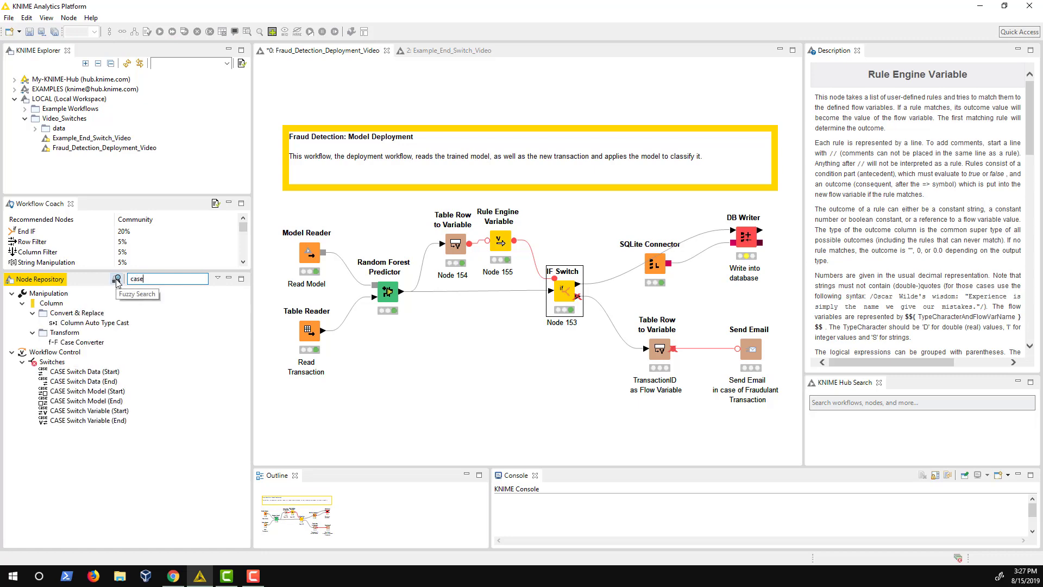
{"action": "type", "text": " swi"}
{"action": "left_click_drag", "start_coordinate": [85, 313], "coordinate": [522, 413]}
{"action": "left_click_drag", "start_coordinate": [400, 291], "coordinate": [498, 416]}
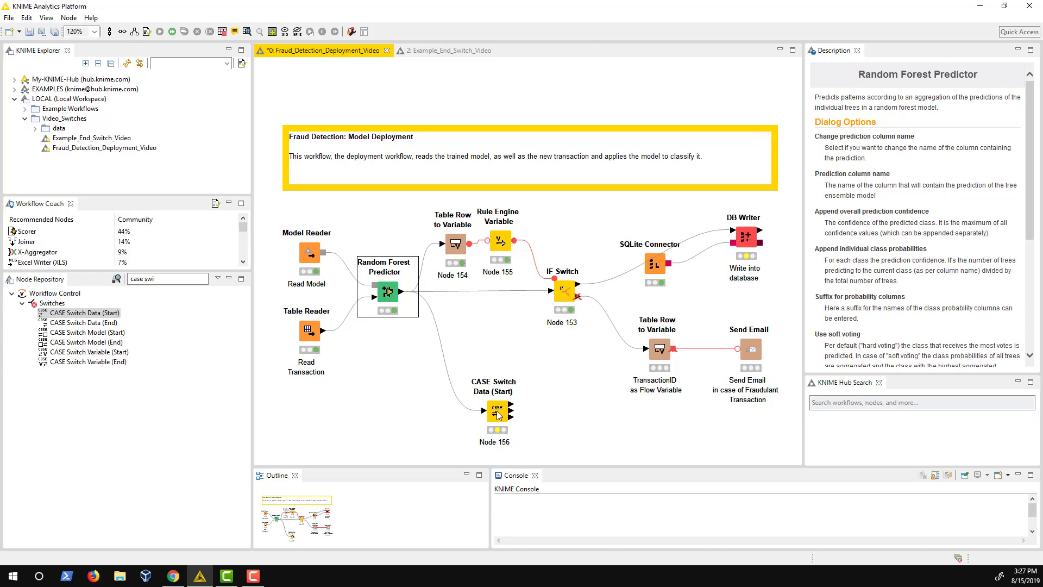
Step: Review the CASE Switch's active port choices without changes, then switch to Example_End_Switch_Video
{"action": "double_click", "coordinate": [498, 416]}
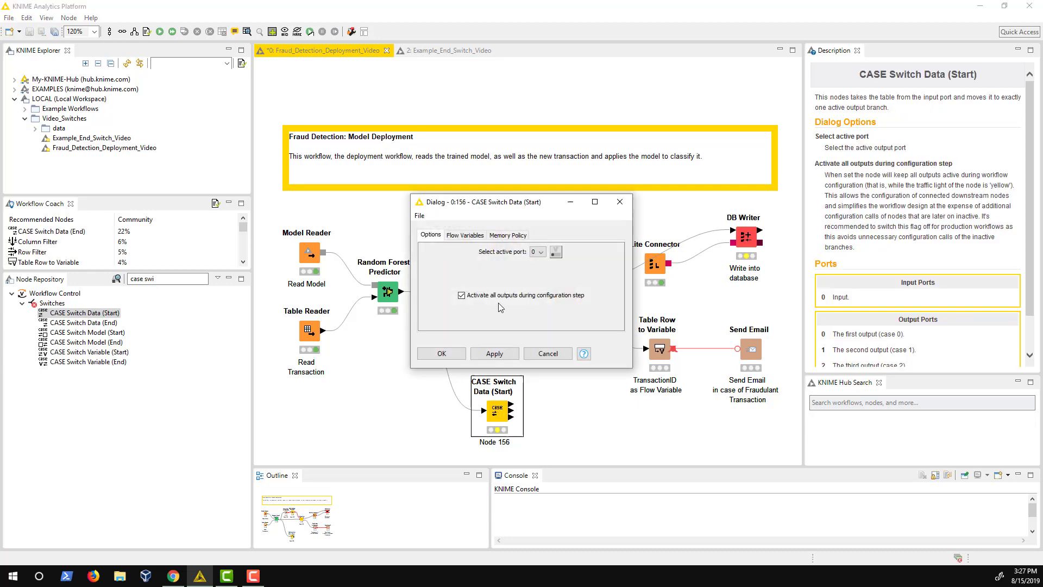
{"action": "left_click", "coordinate": [541, 252]}
{"action": "left_click", "coordinate": [550, 353]}
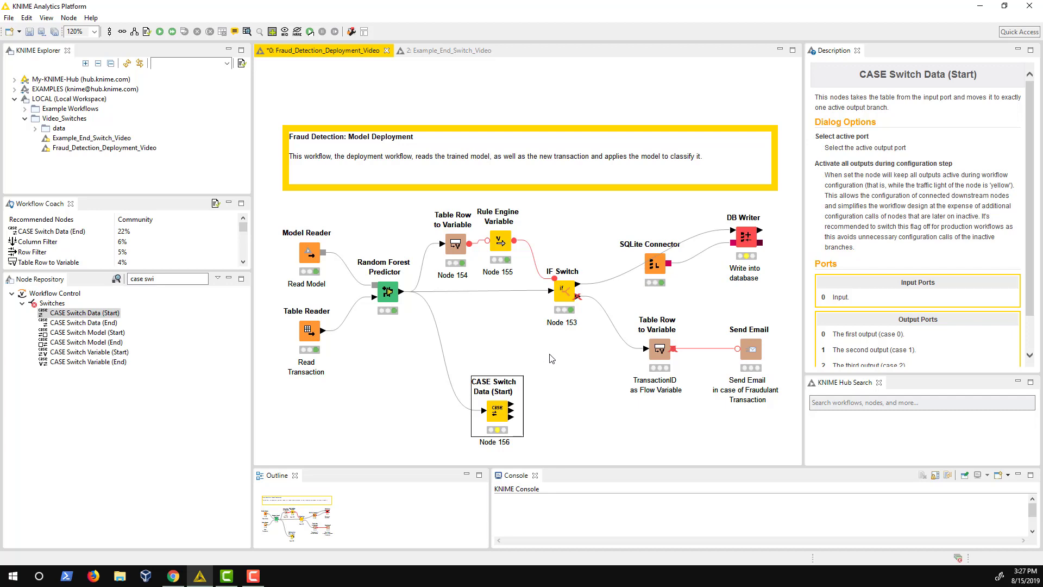
{"action": "left_click", "coordinate": [432, 51]}
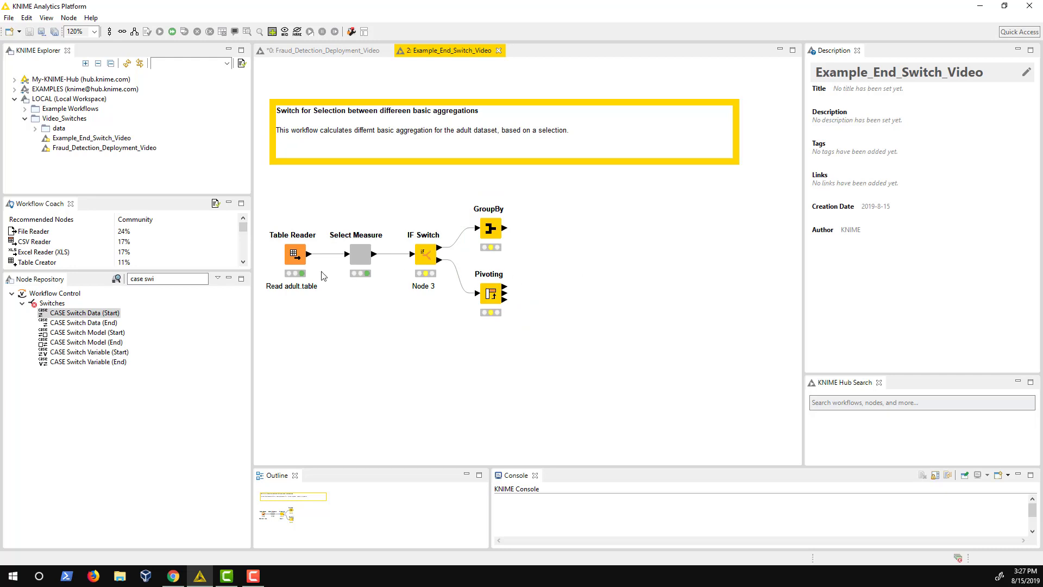
Step: Place an End IF node right of GroupBy and connect the GroupBy and Pivoting outputs into it
{"action": "left_click", "coordinate": [190, 279]}
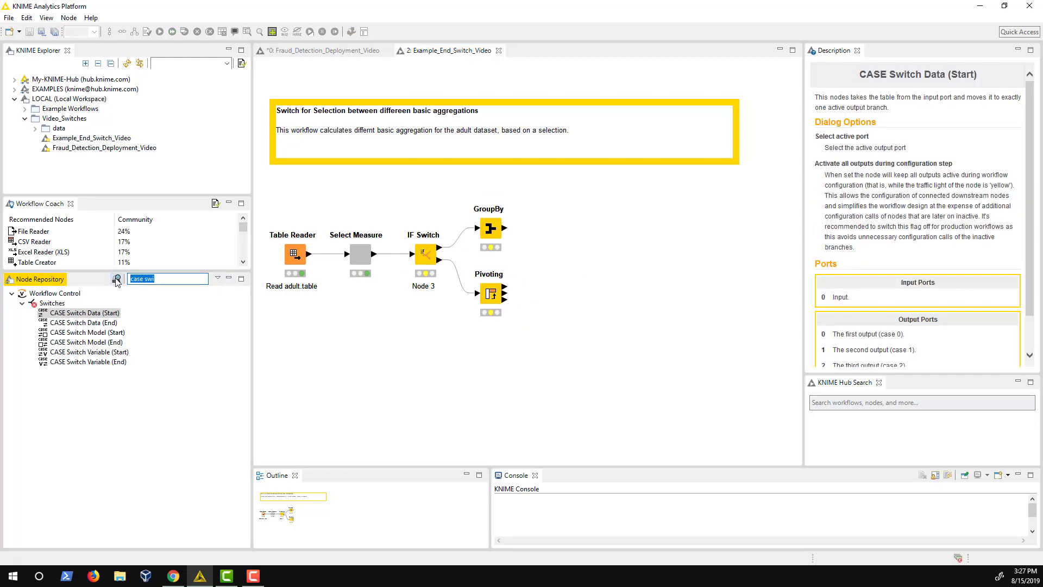
{"action": "type", "text": "end if"}
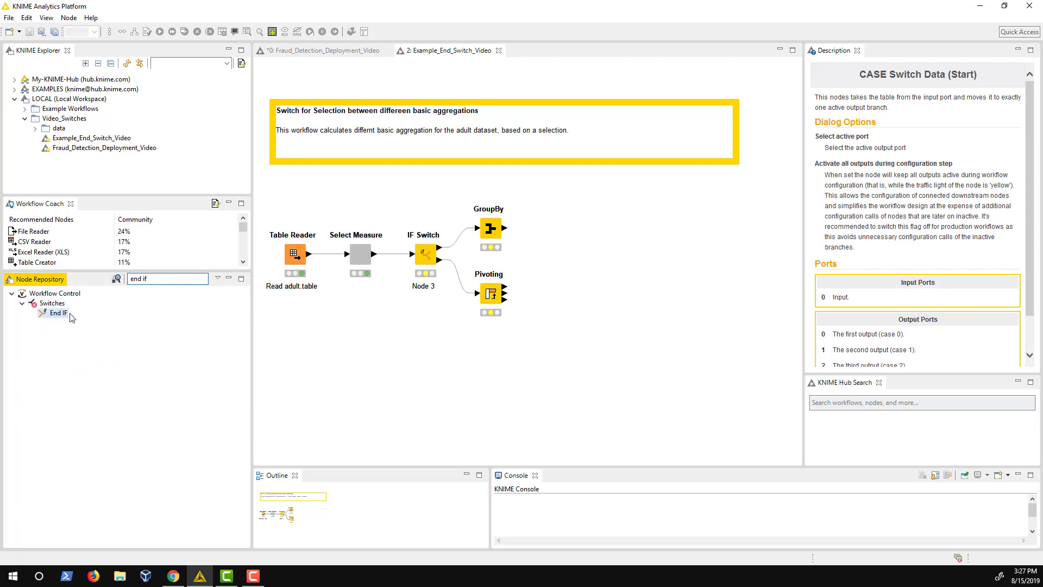
{"action": "left_click_drag", "start_coordinate": [73, 317], "coordinate": [555, 253]}
{"action": "left_click_drag", "start_coordinate": [505, 228], "coordinate": [543, 247]}
{"action": "left_click_drag", "start_coordinate": [505, 286], "coordinate": [542, 259]}
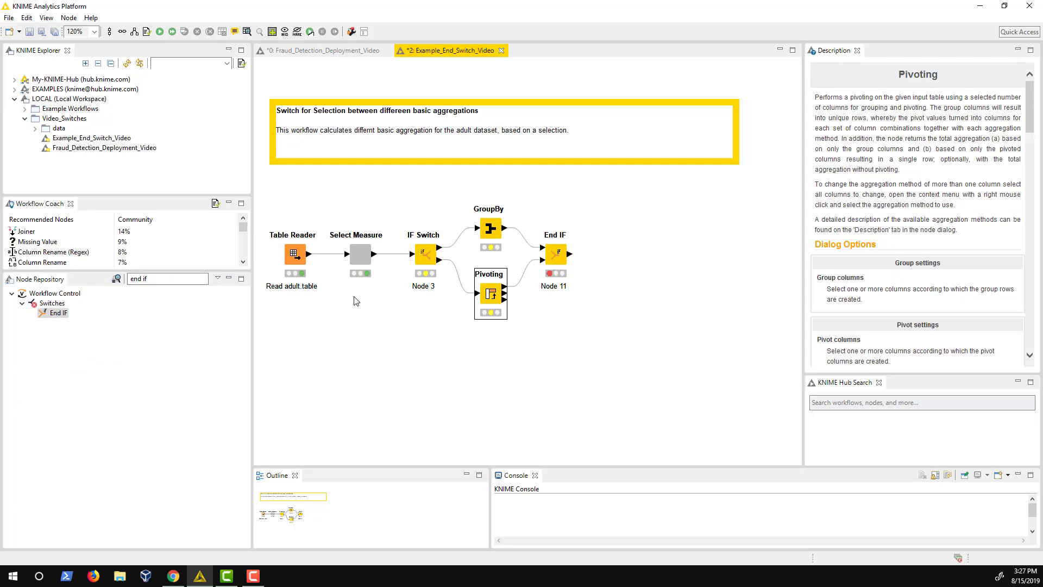